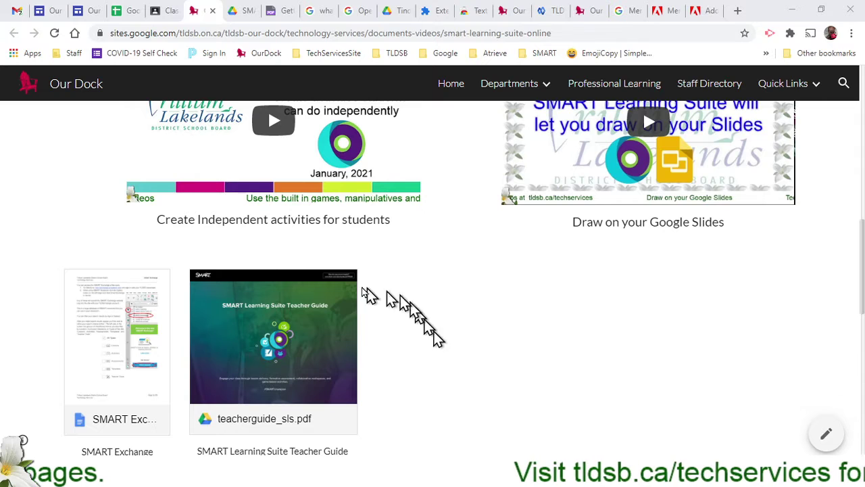
- Open the SMART Learning Suite Teacher Guide PDF and browse to the "Import a PowerPoint and add interactivity" page
left_click(282, 327)
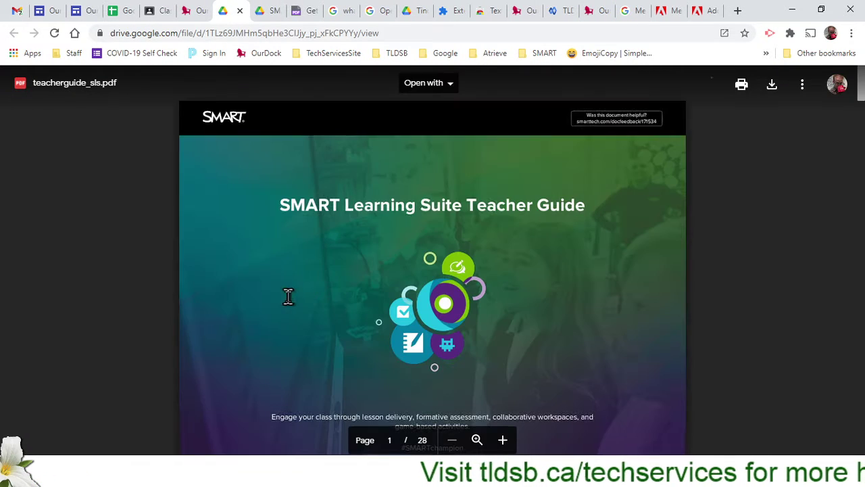
scroll(575, 304, "down", 5)
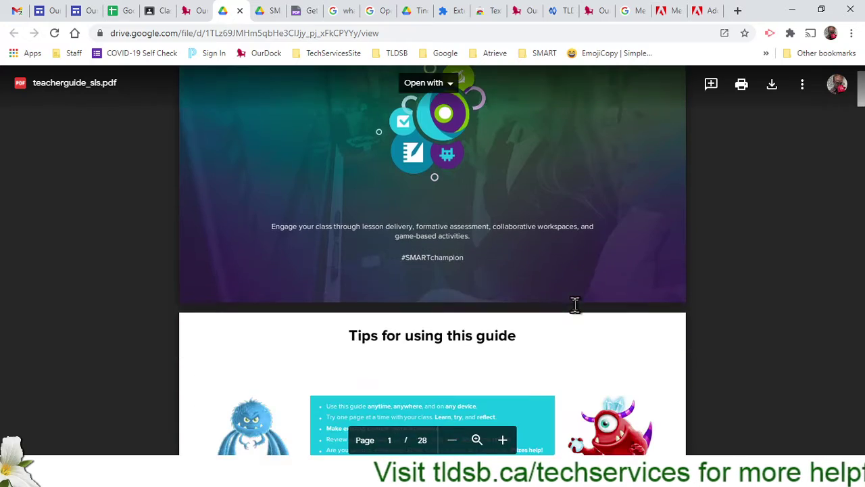
scroll(575, 304, "down", 10)
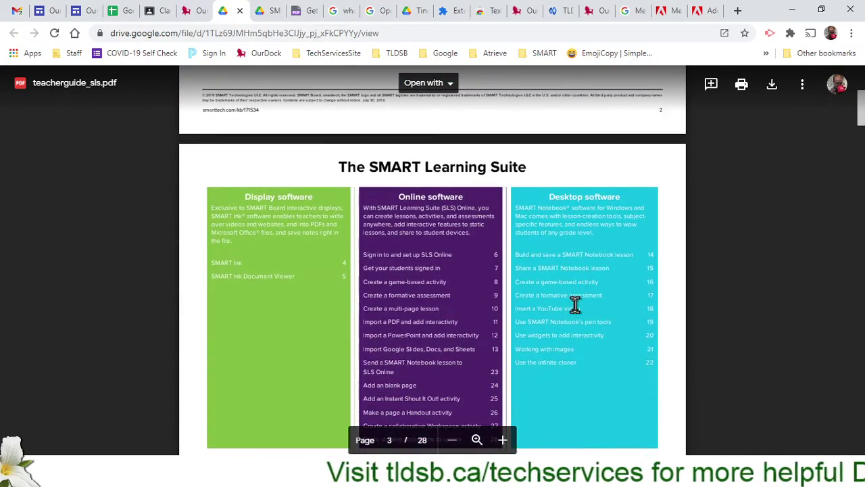
scroll(573, 304, "down", 10)
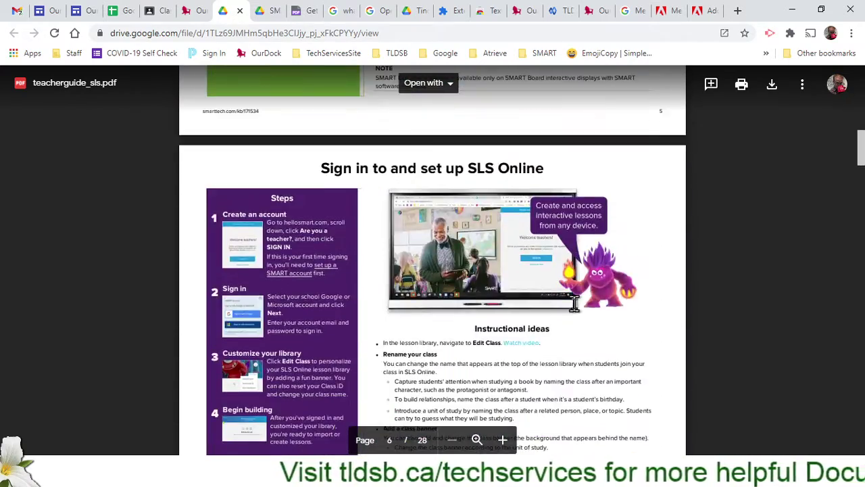
scroll(504, 227, "down", 5)
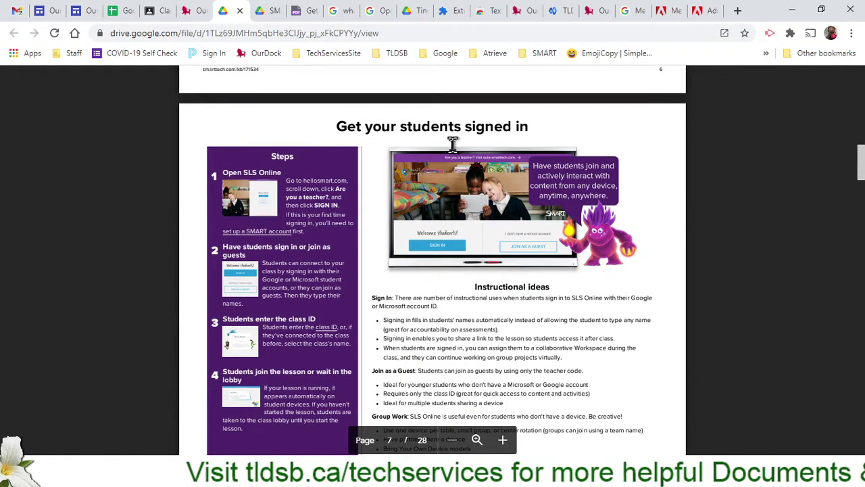
scroll(525, 248, "down", 1)
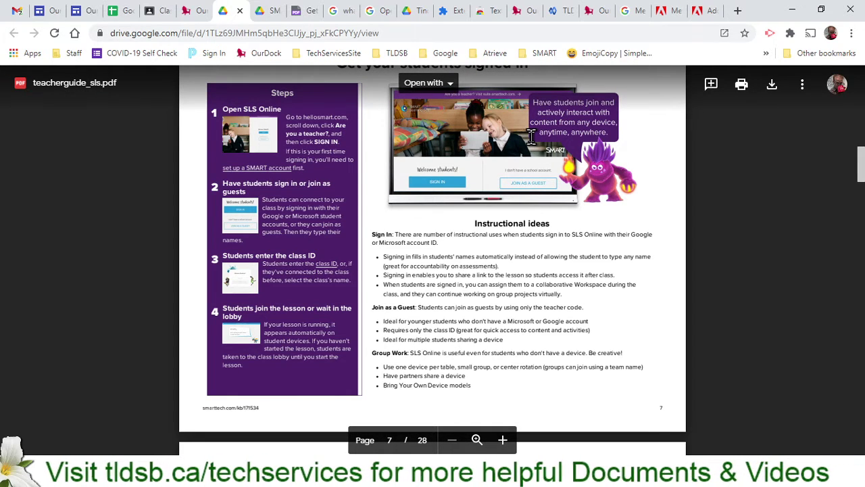
scroll(539, 147, "down", 6)
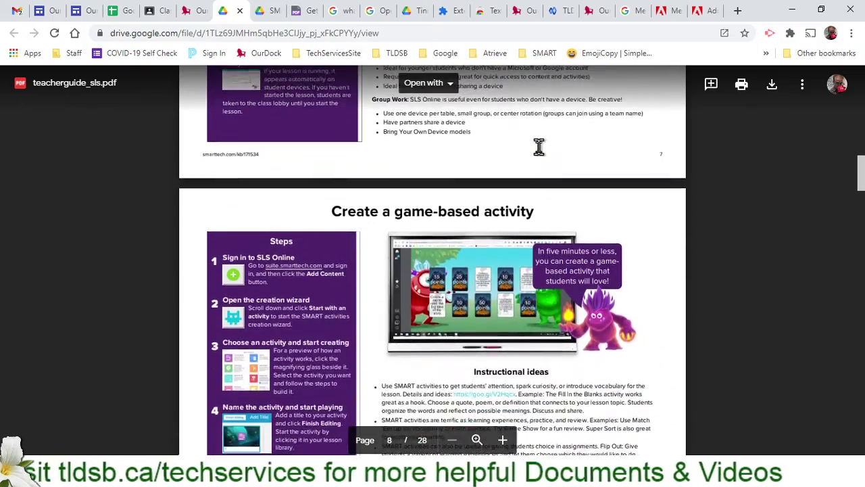
scroll(539, 148, "down", 5)
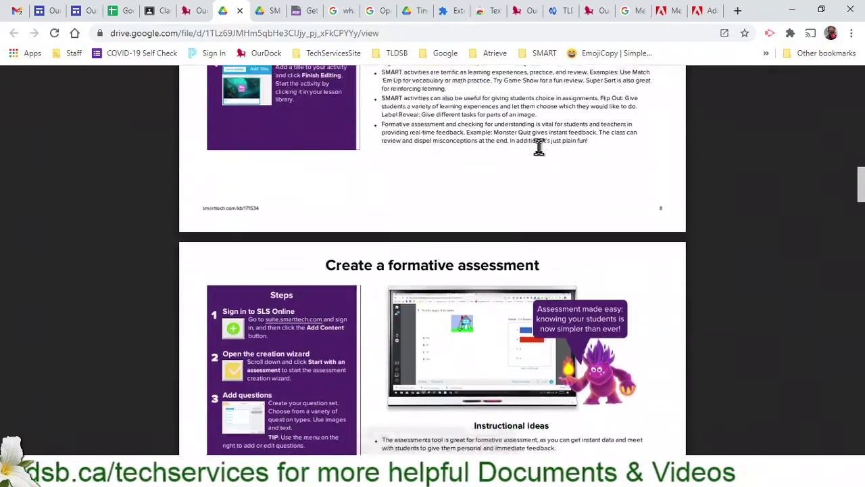
scroll(539, 147, "down", 6)
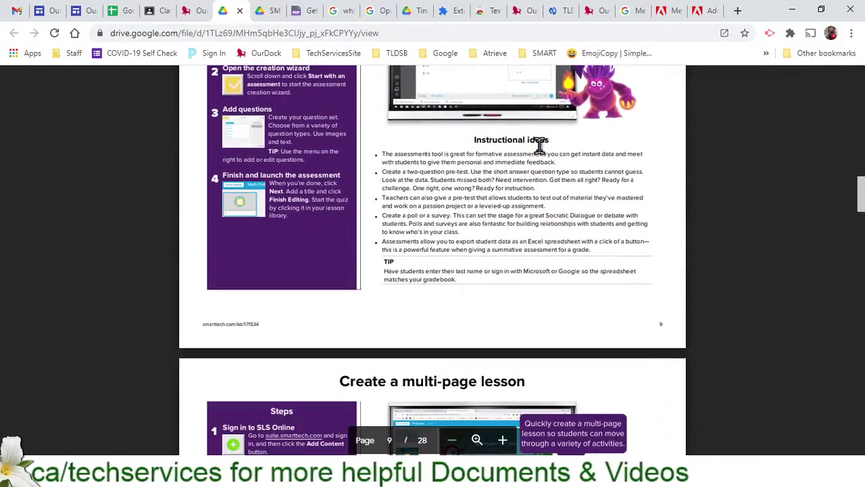
scroll(539, 147, "down", 6)
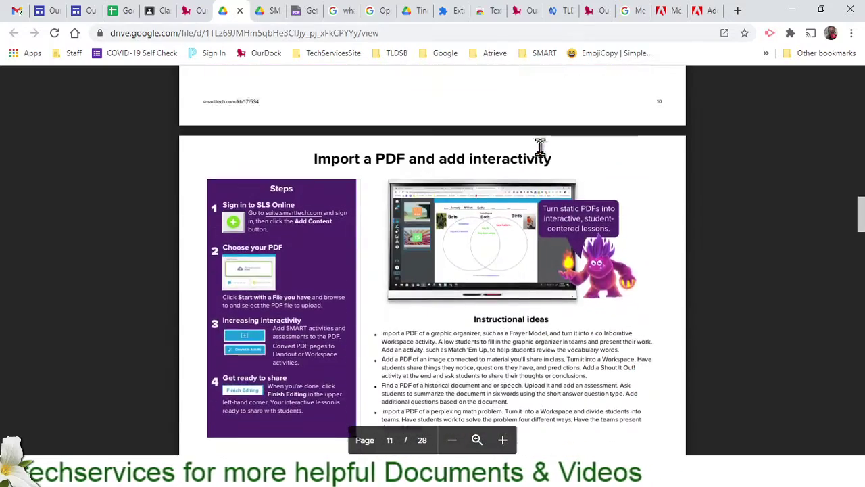
scroll(540, 147, "down", 5)
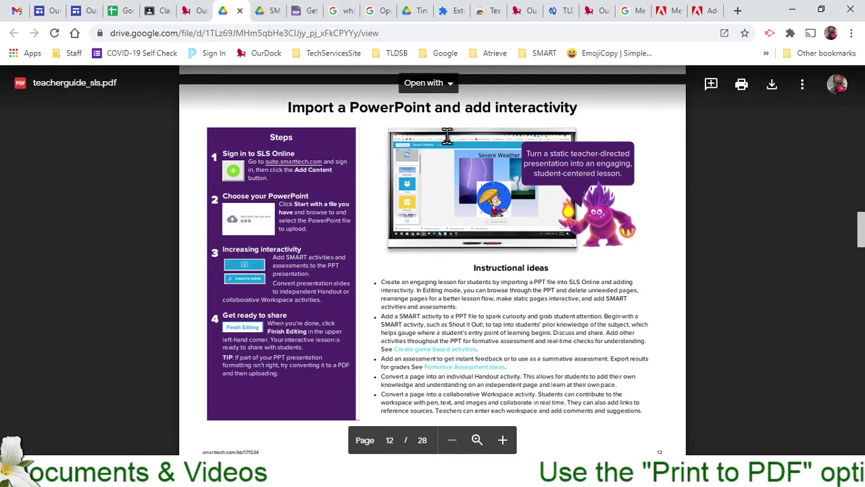
left_click(436, 83)
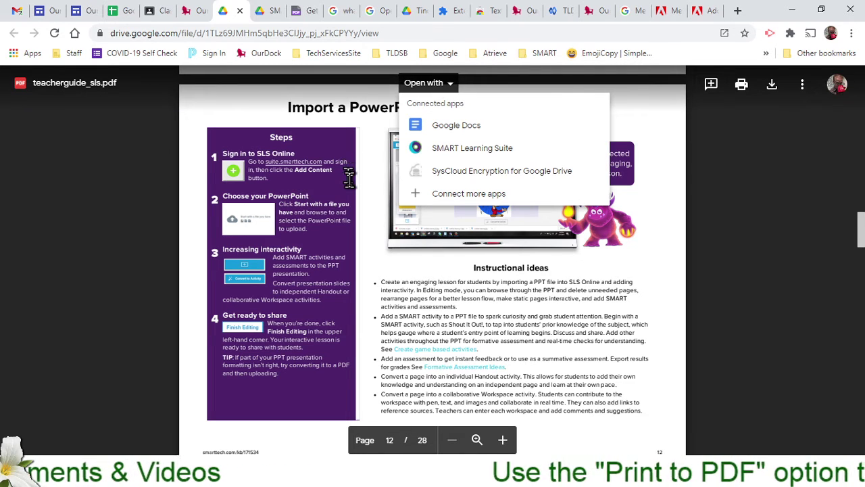
left_click(636, 128)
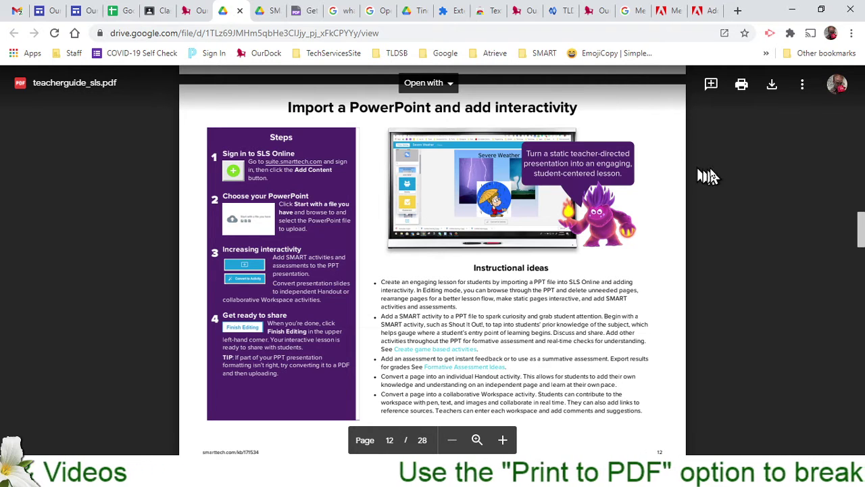
- Open the guide's print settings, keep Save as PDF as the destination, and limit printing to custom page 12
left_click(742, 85)
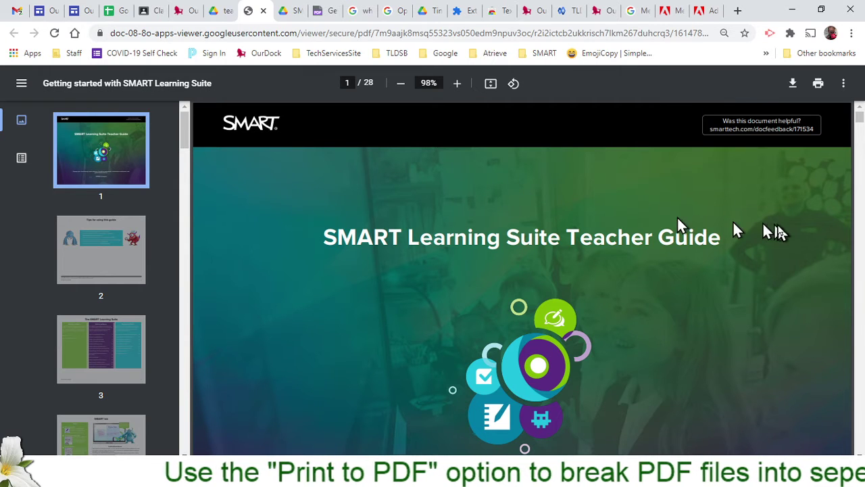
left_click(818, 84)
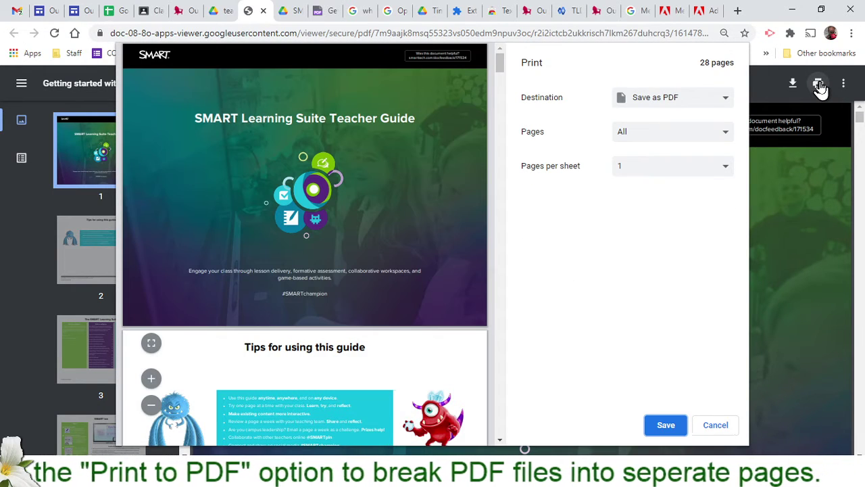
left_click(728, 99)
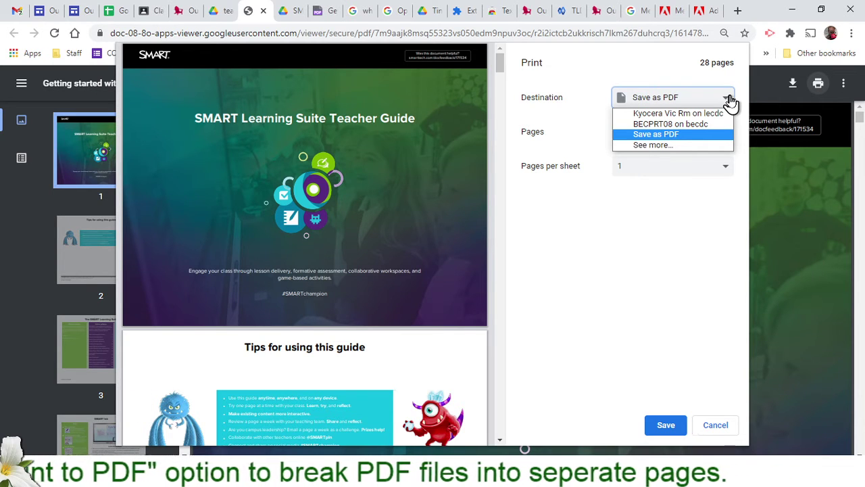
left_click(707, 100)
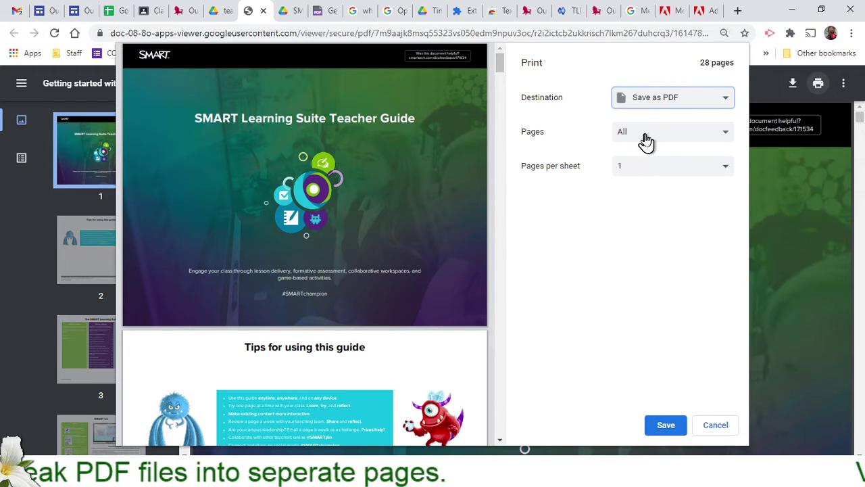
left_click(667, 135)
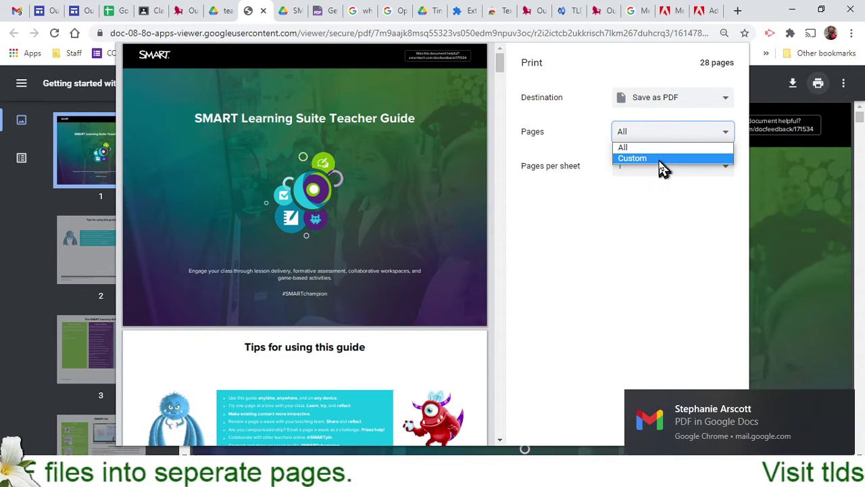
left_click(663, 161)
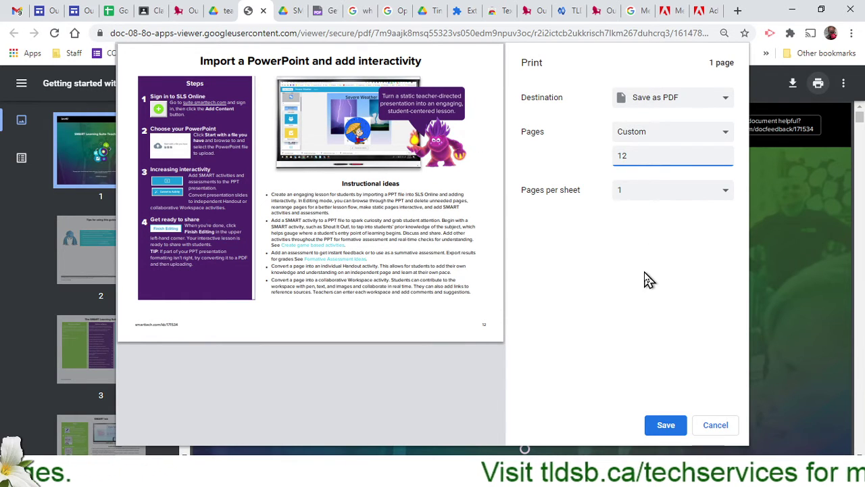
- Try the custom page range 1-12, look through its preview, and set the range back to 12
type("-1")
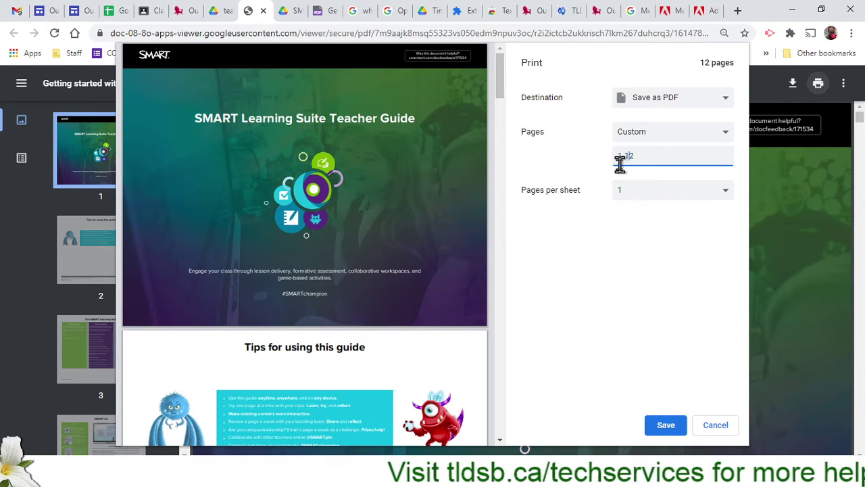
left_click_drag(498, 74, 506, 328)
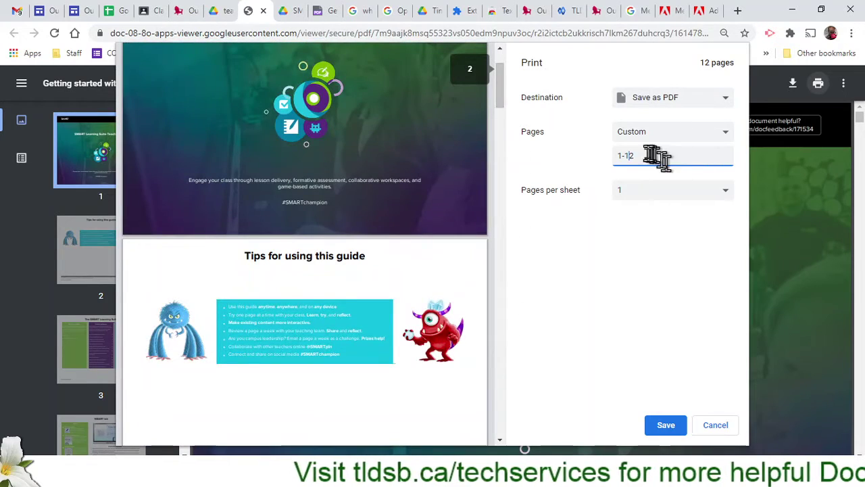
left_click_drag(656, 157, 582, 159)
type("12")
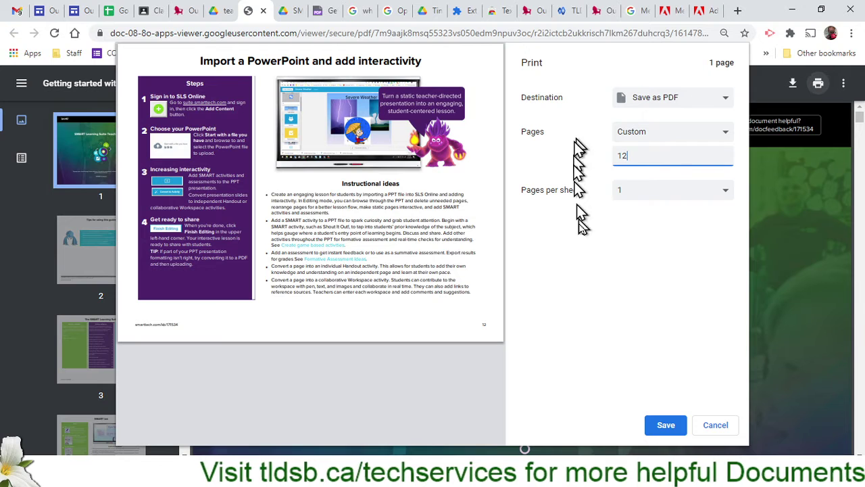
- Save the single page as a PDF named "Import PPT and add interactivity" in the Downloads folder
left_click(666, 426)
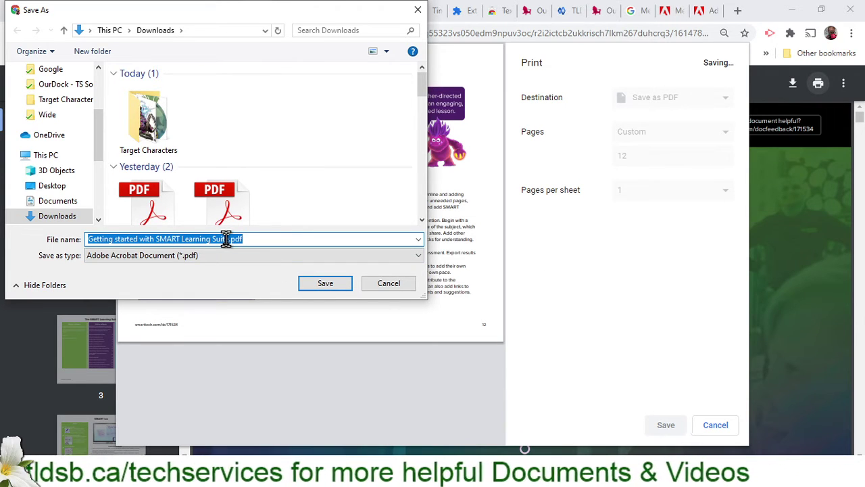
left_click_drag(298, 12, 378, 84)
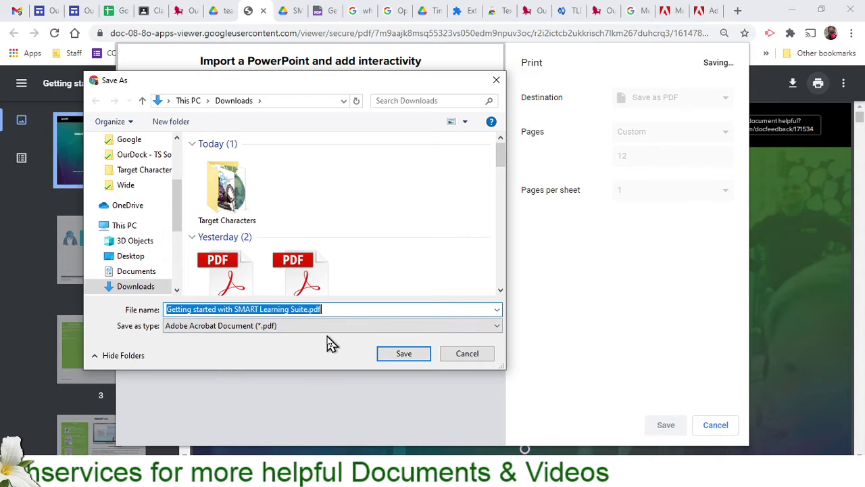
type("Impo")
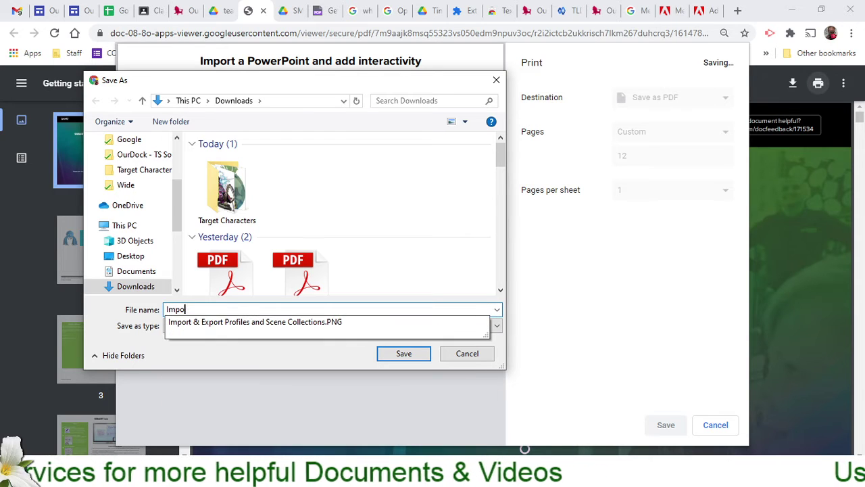
type("rt PPT and add interactivity")
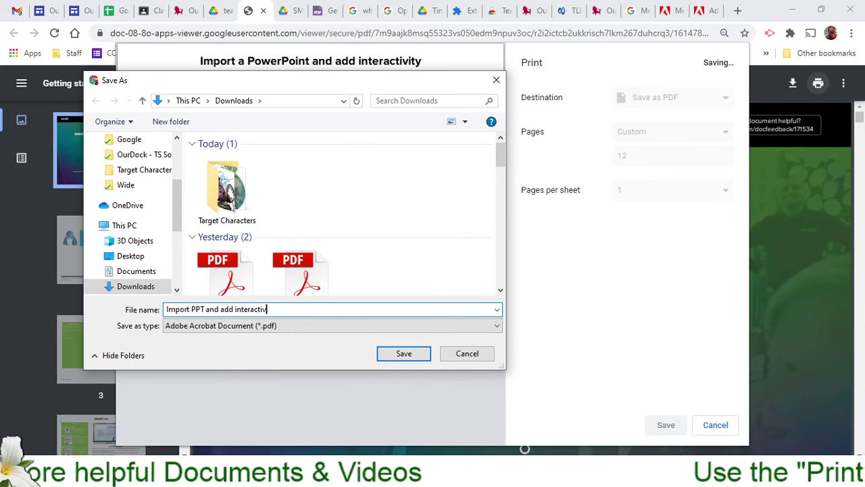
left_click(406, 356)
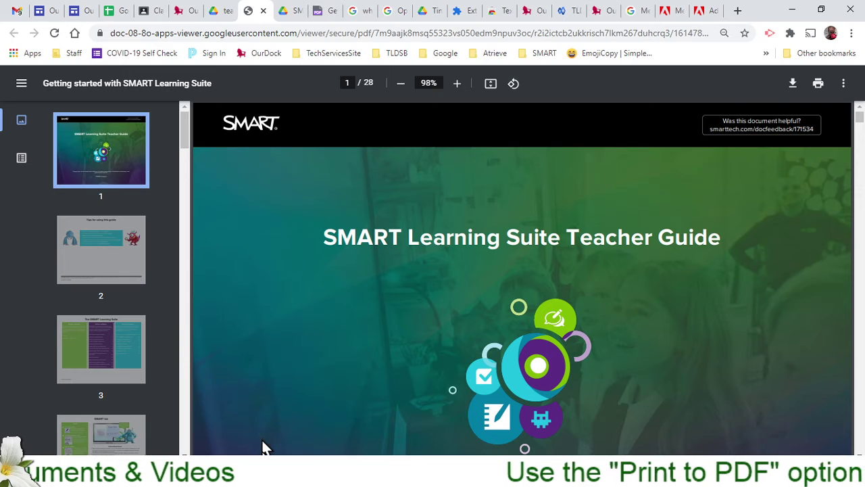
- Switch to File Explorer, locate the saved "Import PPT and add interactivity" PDF in Downloads, and return to the browser
left_click(256, 405)
left_click(54, 159)
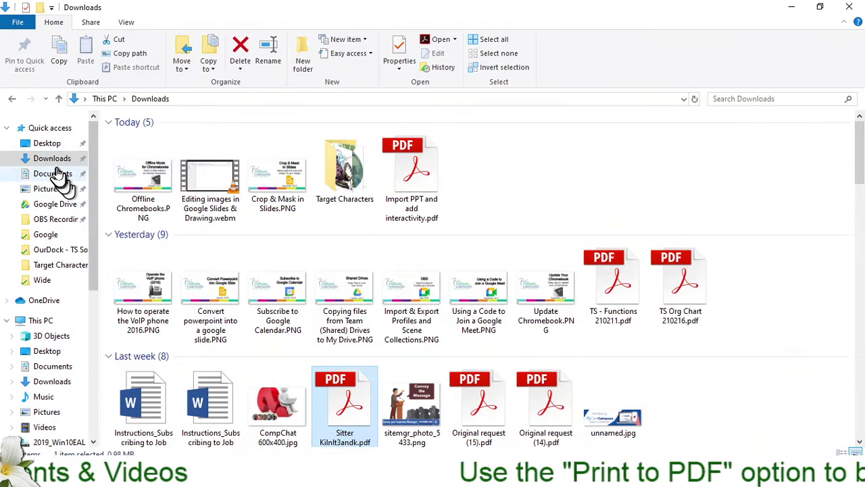
left_click(146, 152)
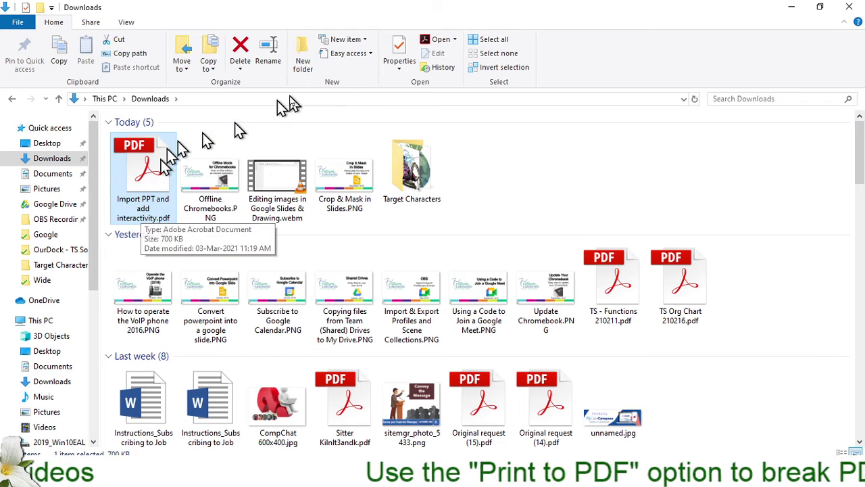
left_click(793, 12)
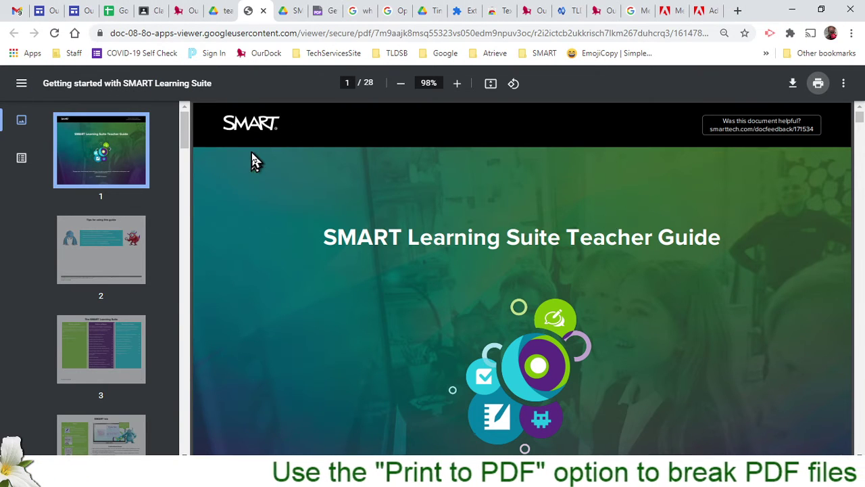
- Open teacherguide_sls.pdf from the SMART folder in Google Drive and bring up its print settings
left_click(293, 17)
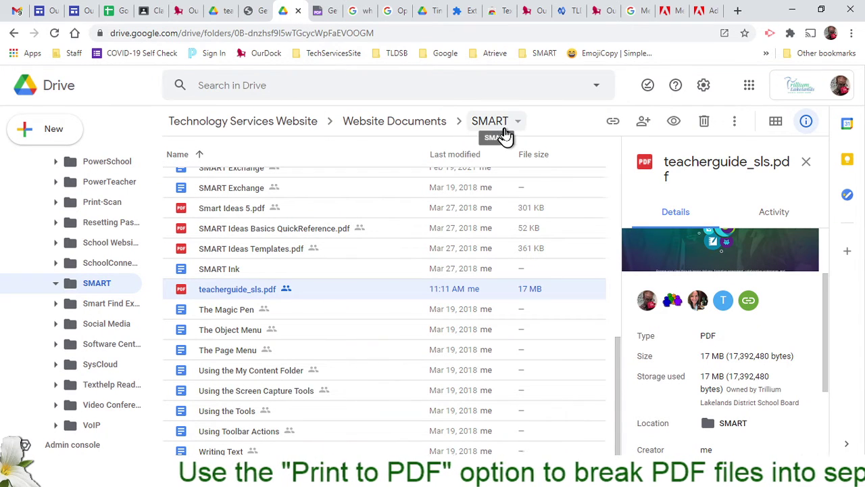
double_click(231, 291)
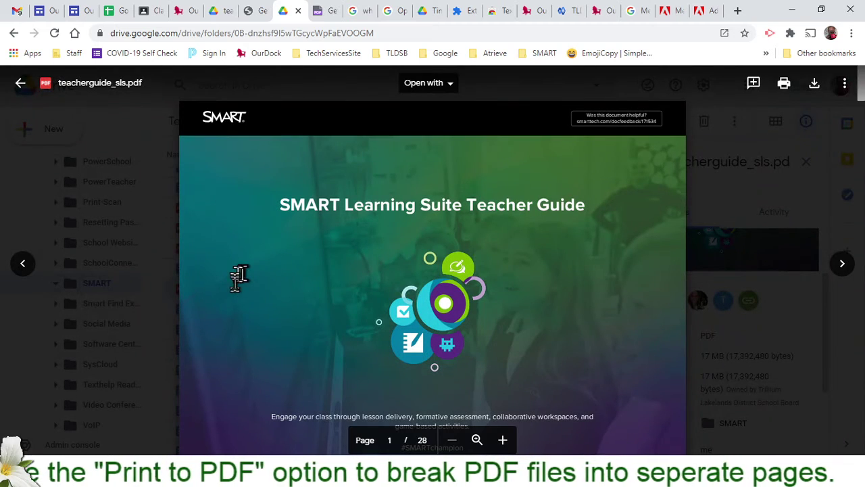
left_click(782, 95)
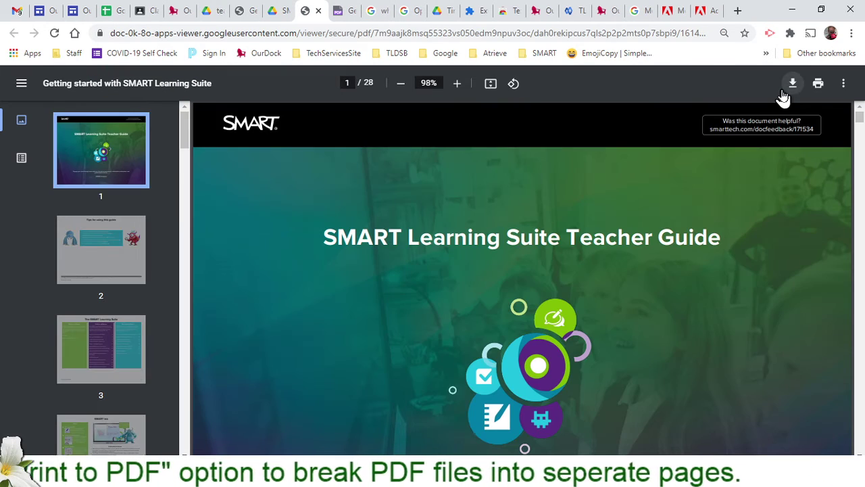
left_click(819, 84)
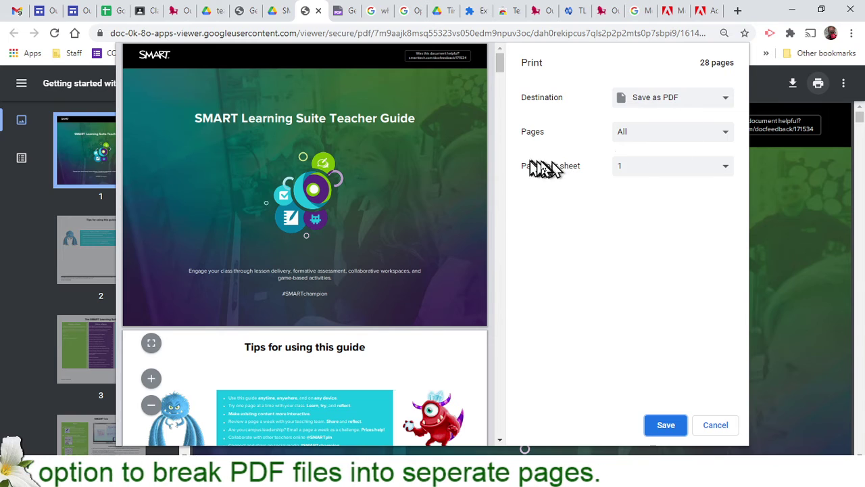
- Browse the print preview to the "Get your students signed in" page and switch the page selection to Custom
left_click_drag(498, 77, 506, 145)
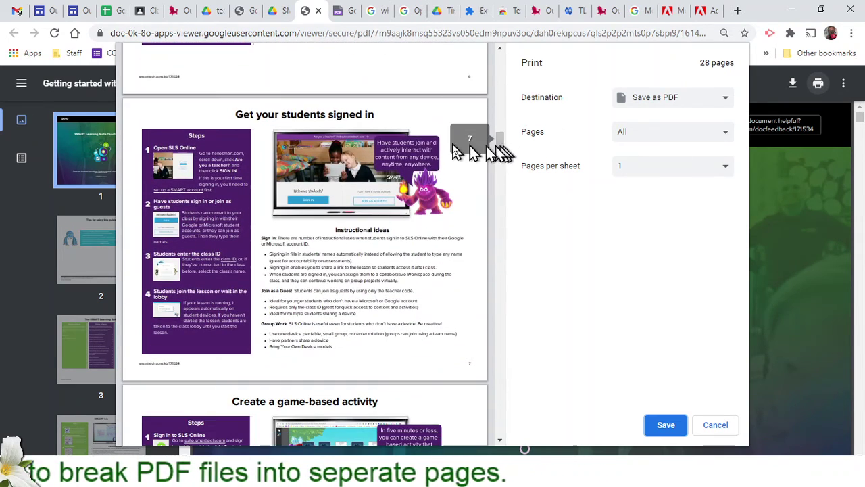
left_click(658, 134)
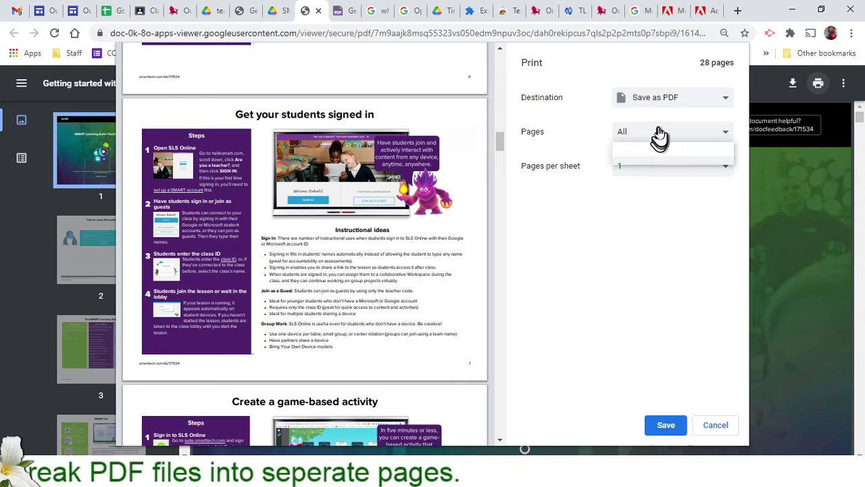
left_click(646, 159)
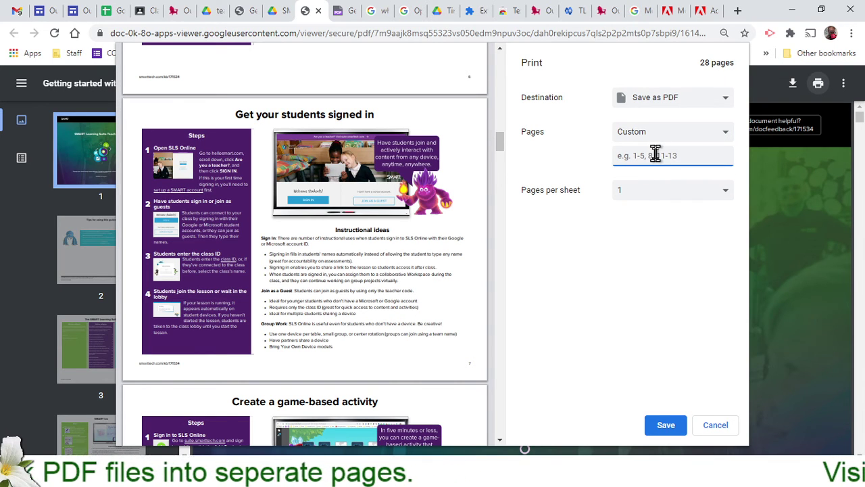